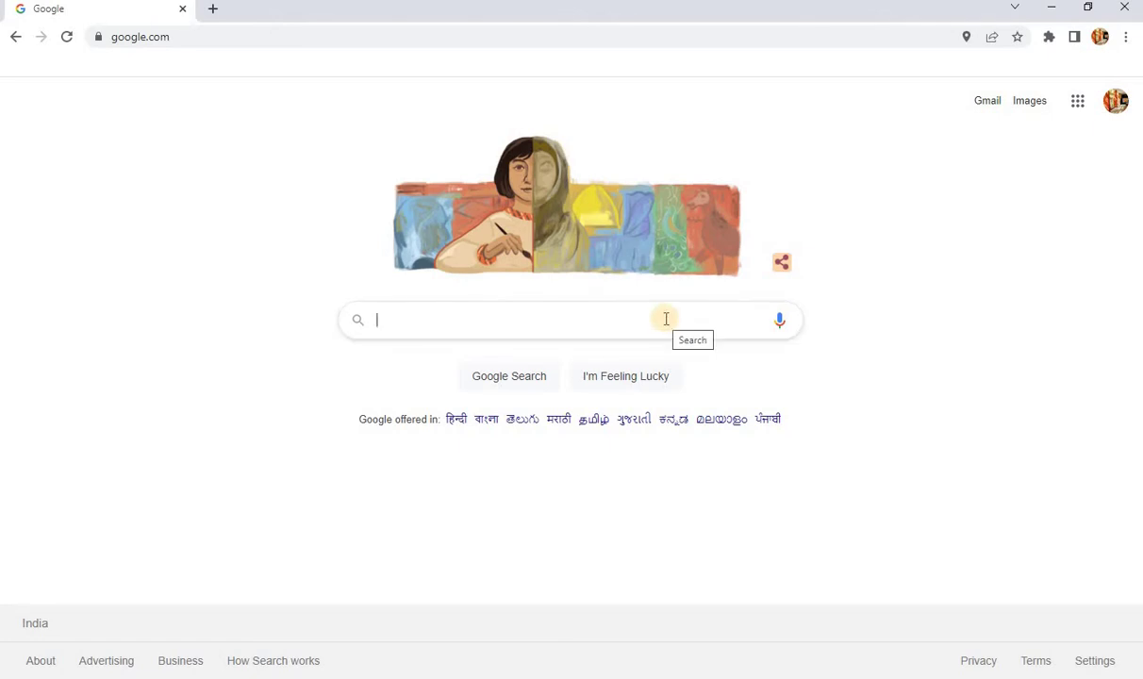
Step: Search Google for 'gimp download' and open the gimp.org Downloads page offering GIMP 2.10.30
text(GlMP)
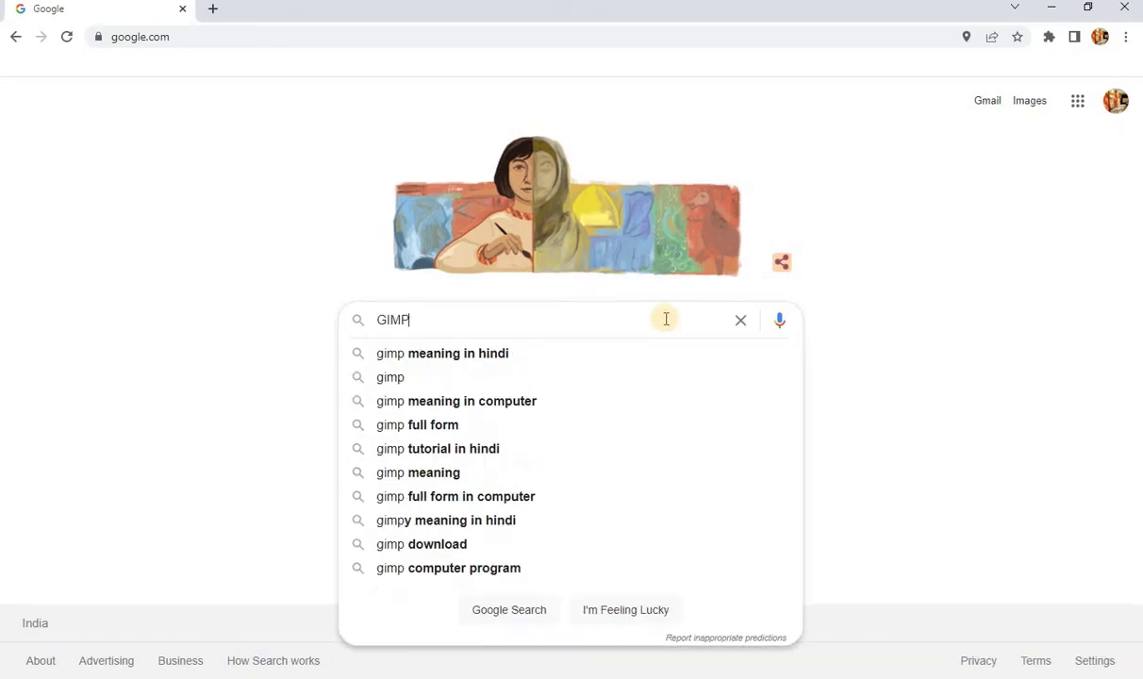
text(DOWN)
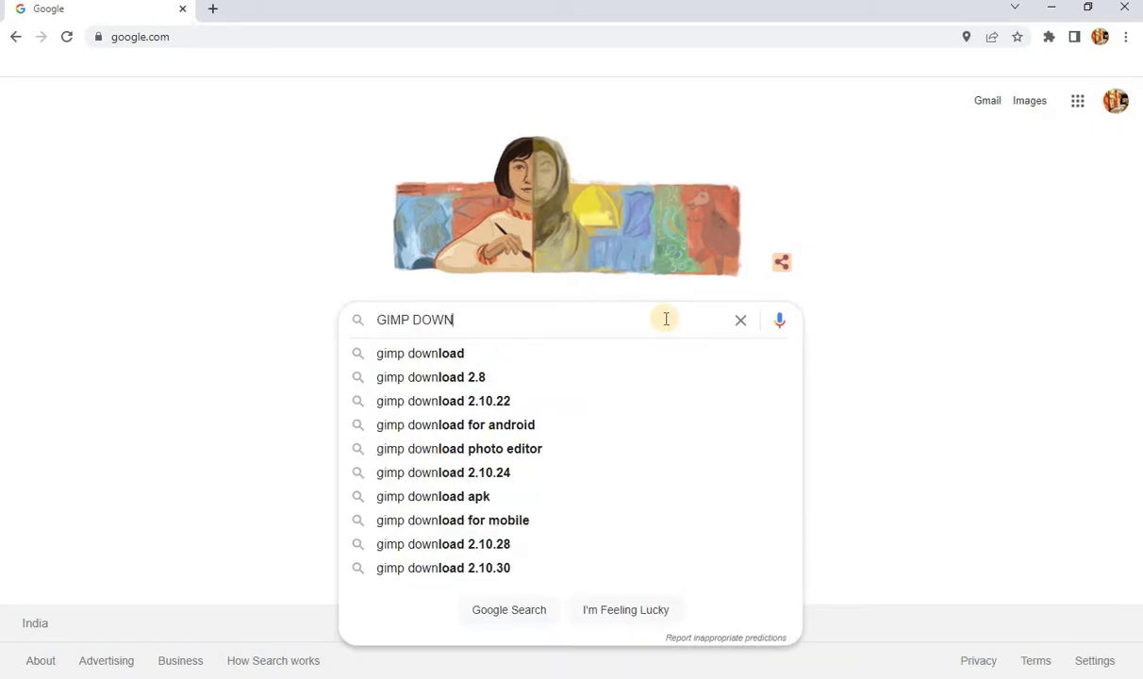
key(Down)
key(Return)
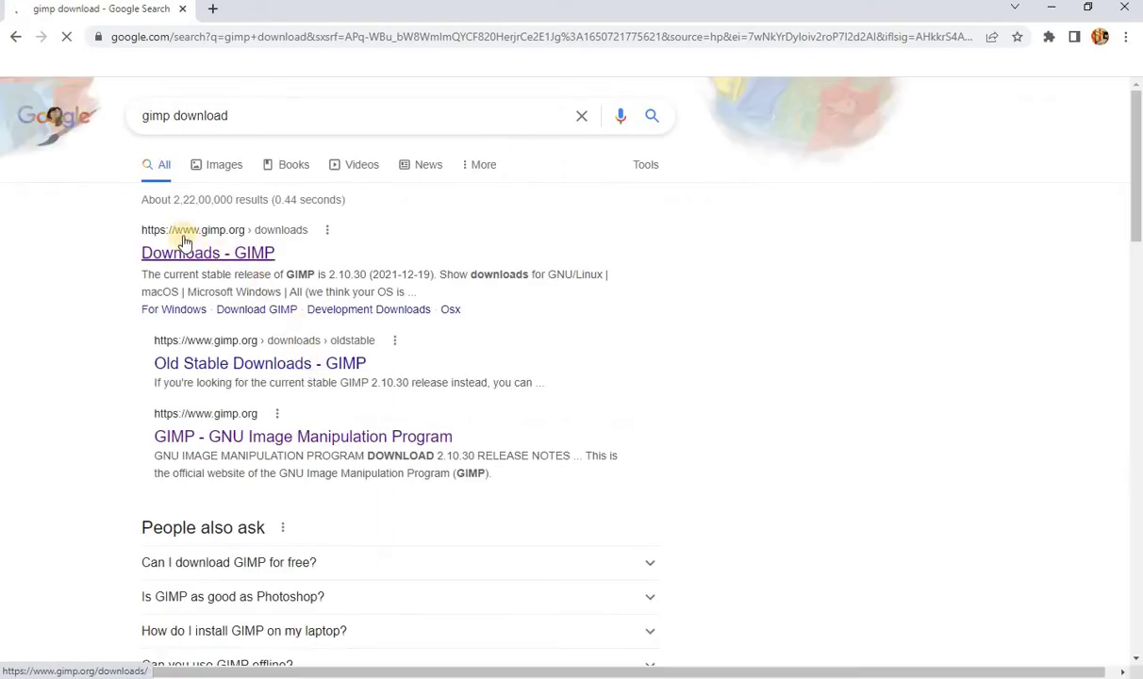
click(189, 247)
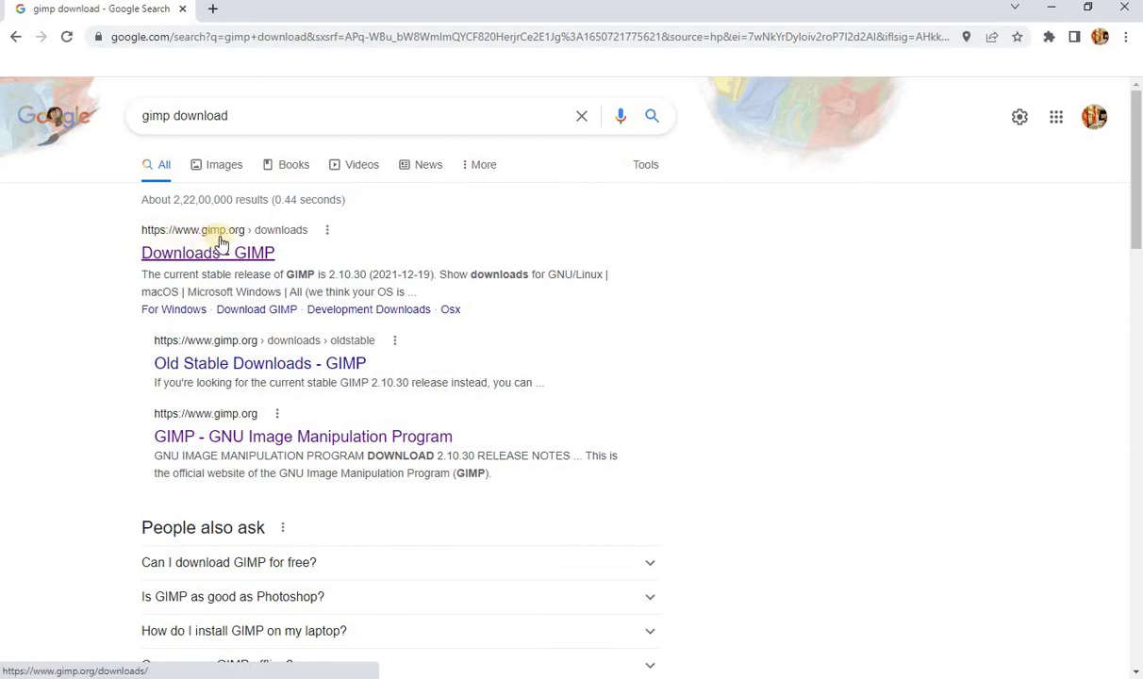
click(229, 237)
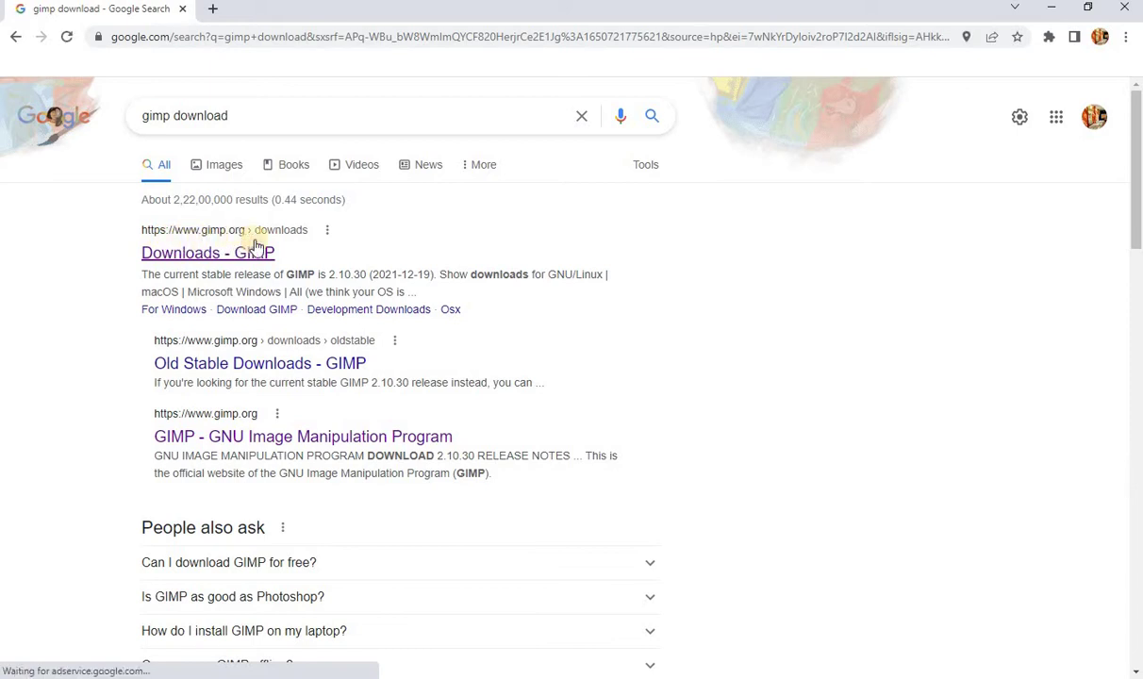
click(238, 251)
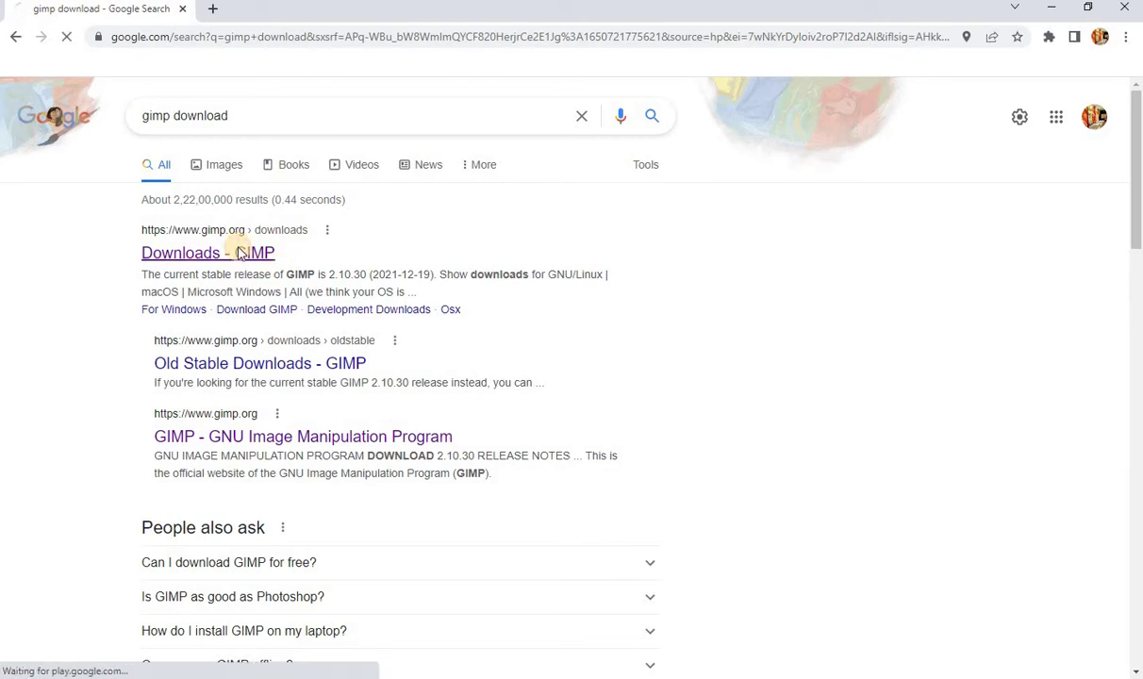
click(295, 257)
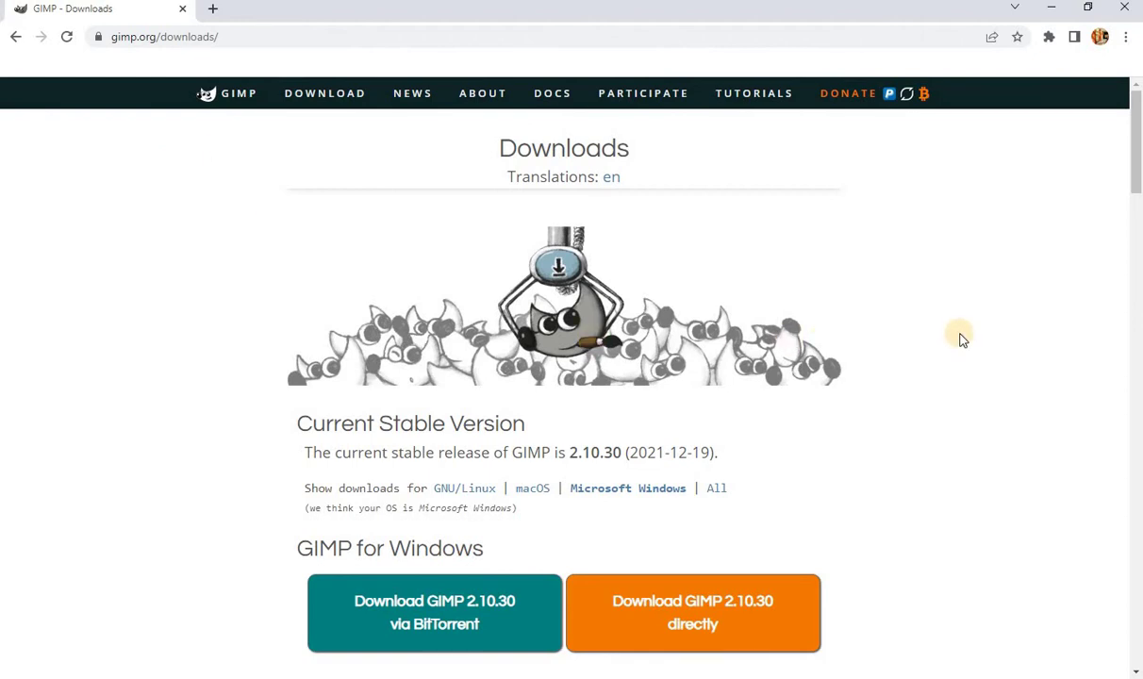
Step: Start the direct download of gimp-2.10.30-setup_2.exe (245.34 MB) from gimp.org
scroll(961, 339, down, 1)
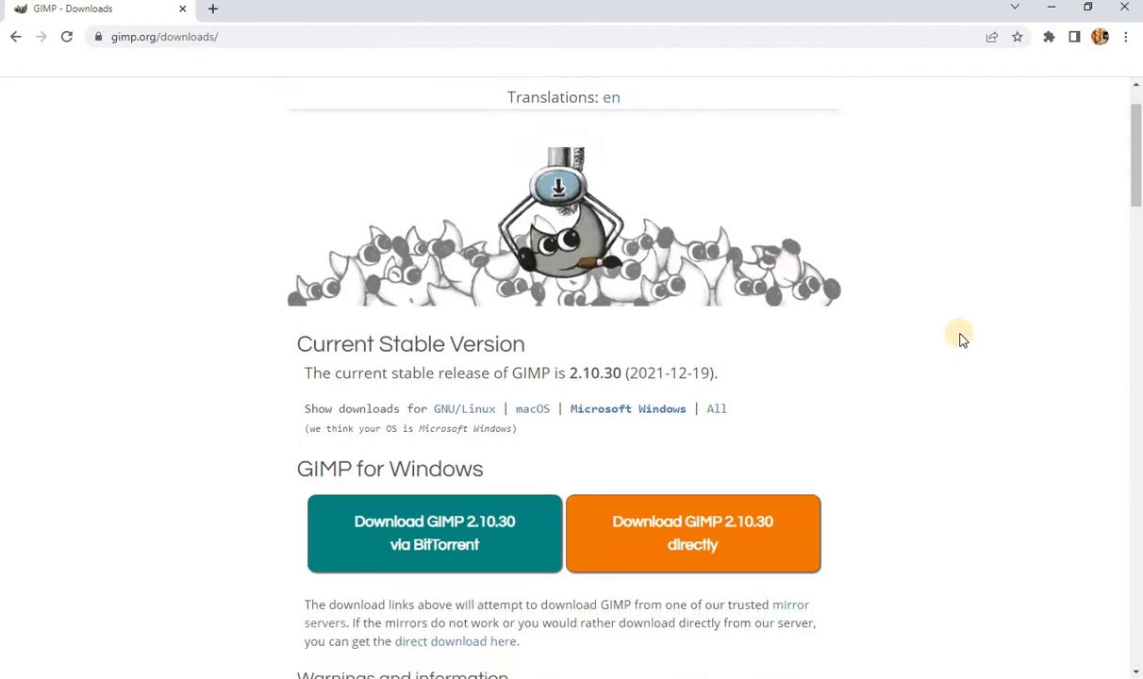
click(781, 563)
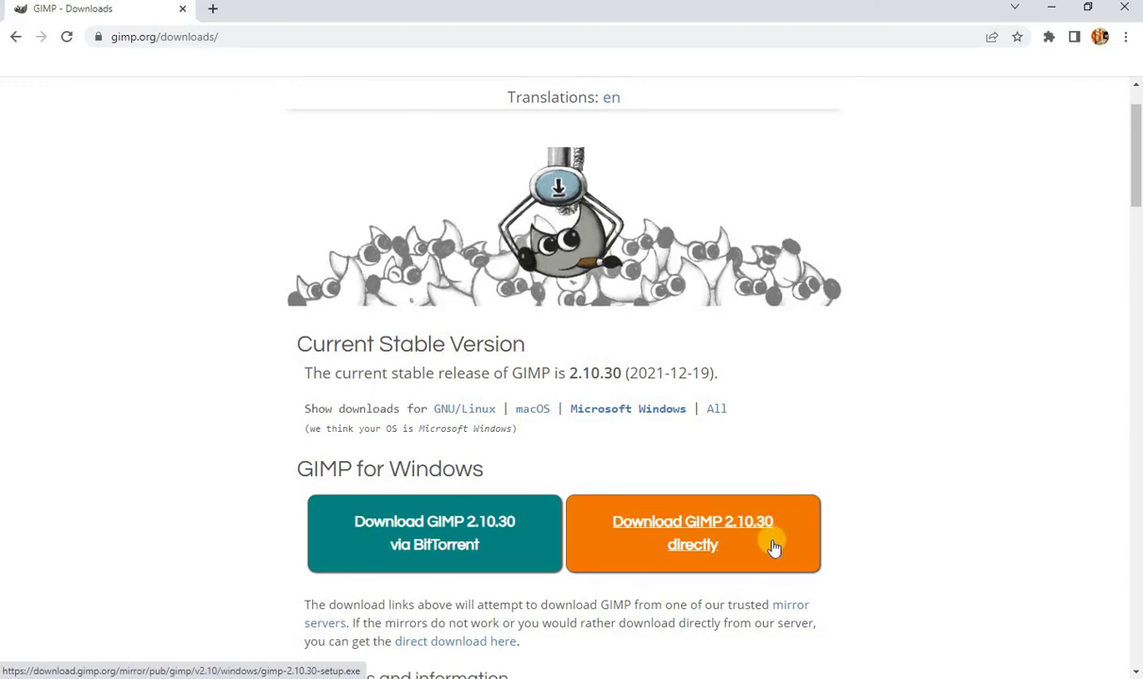
click(709, 538)
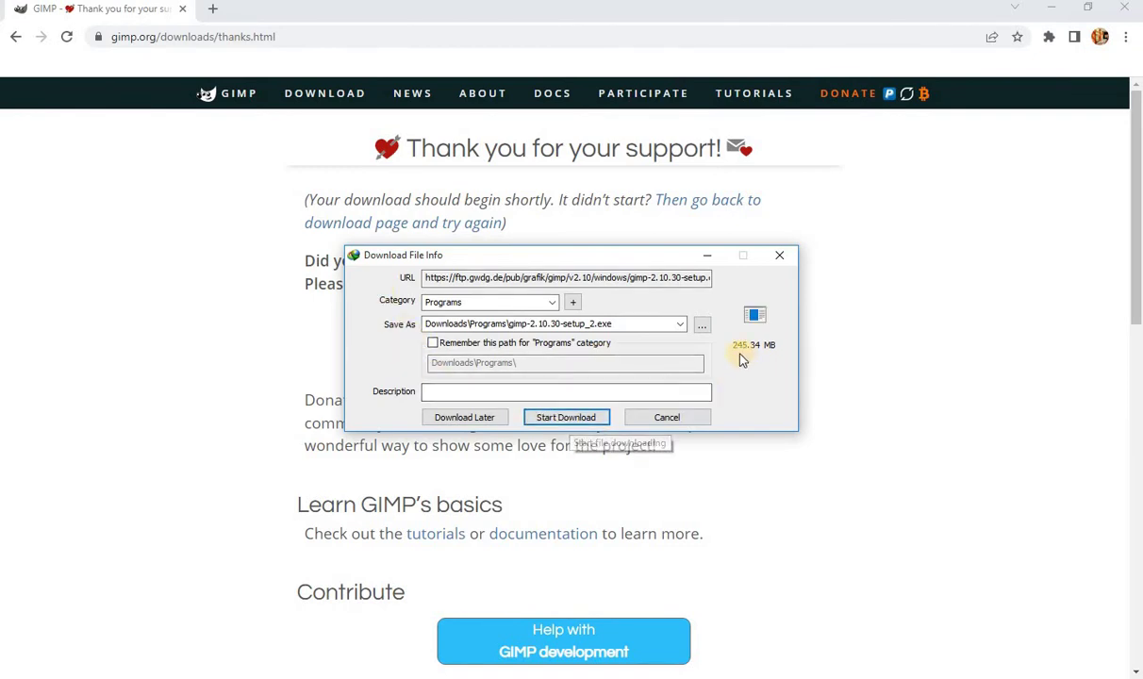
Step: Download the 245.34 MB GIMP setup file with Internet Download Manager, moving its progress window aside
click(581, 417)
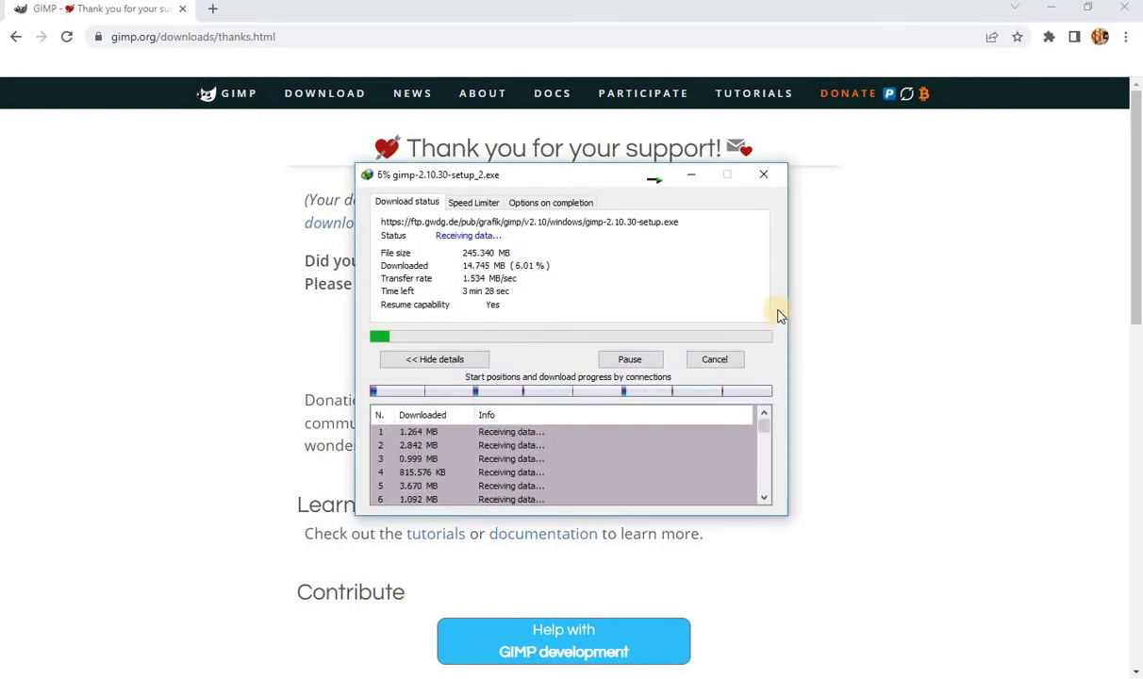
mouse_move(618, 174)
mouse_down()
mouse_move(775, 168)
mouse_move(600, 160)
mouse_up()
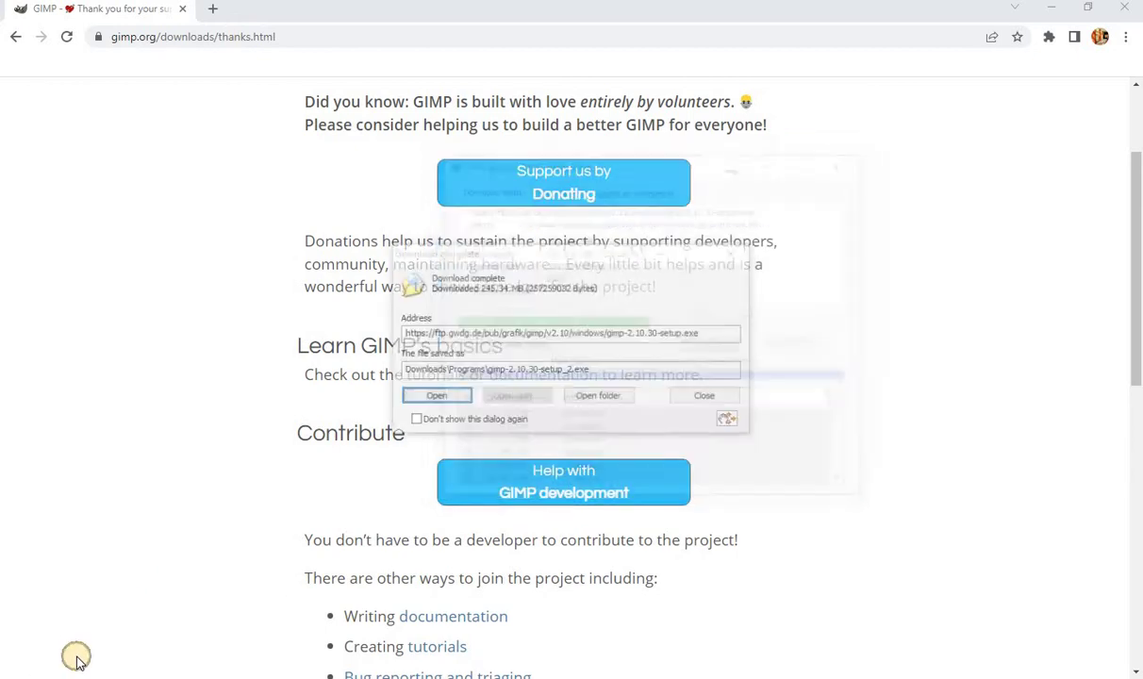
Step: Run the downloaded gimp-2.10.30-setup_2.exe from the download-complete window
click(529, 281)
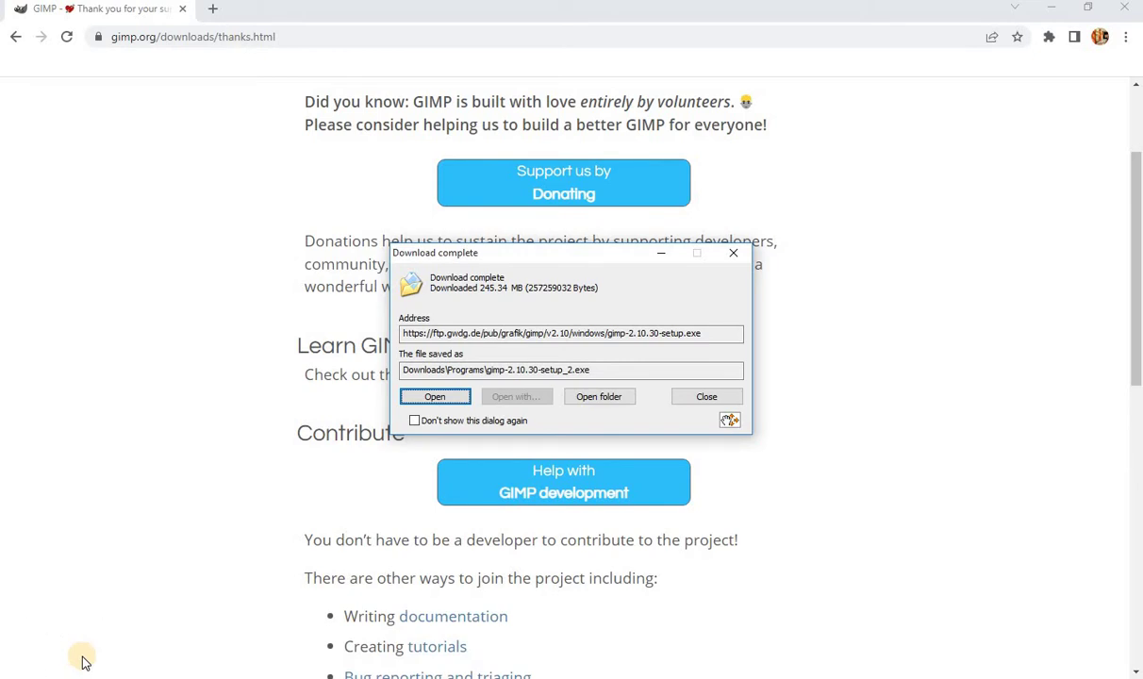
click(433, 400)
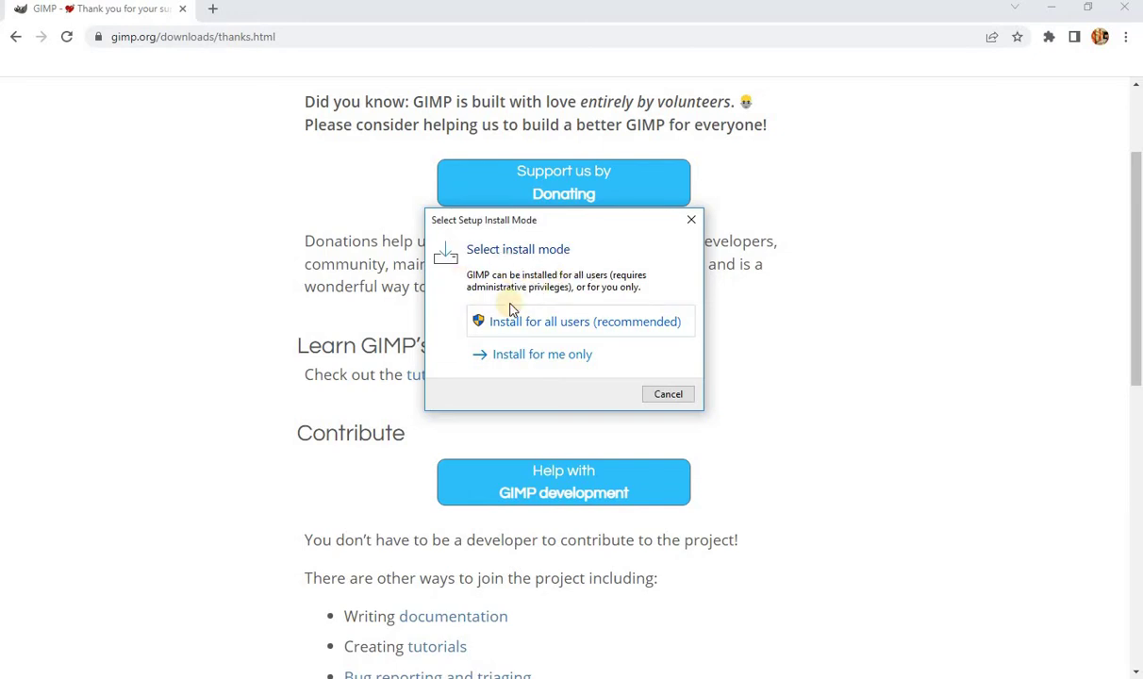
Step: Choose to install GIMP for all users and move the English language prompt to the upper right
click(650, 323)
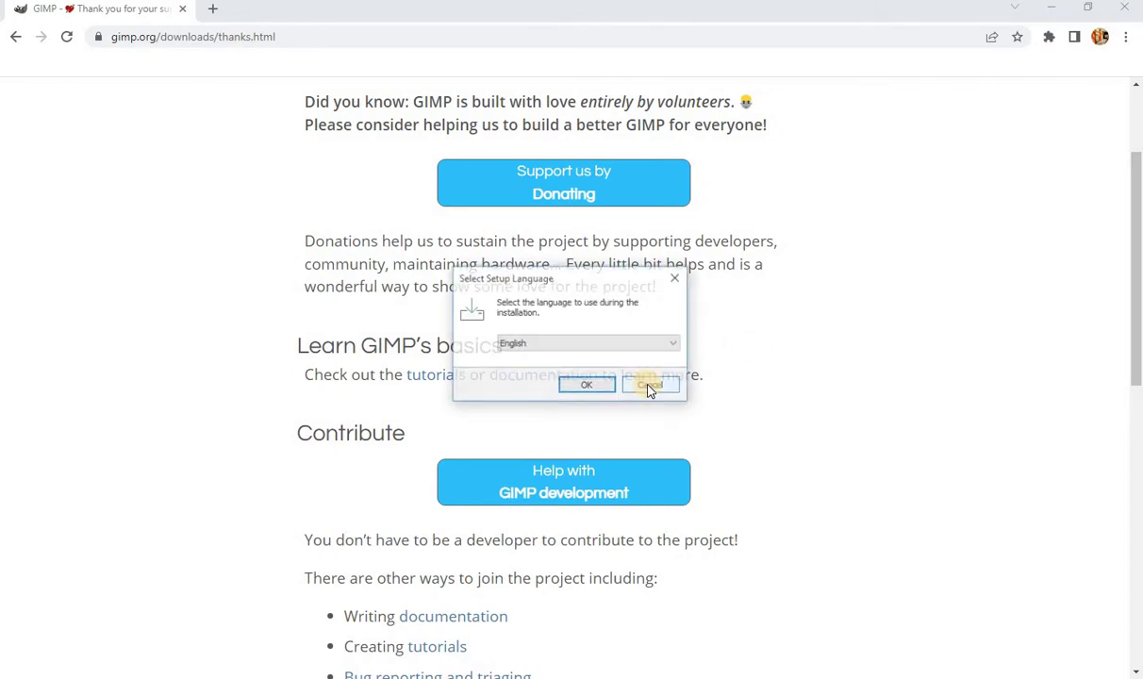
mouse_move(604, 285)
mouse_down()
mouse_move(860, 257)
mouse_move(891, 271)
mouse_move(883, 309)
mouse_up()
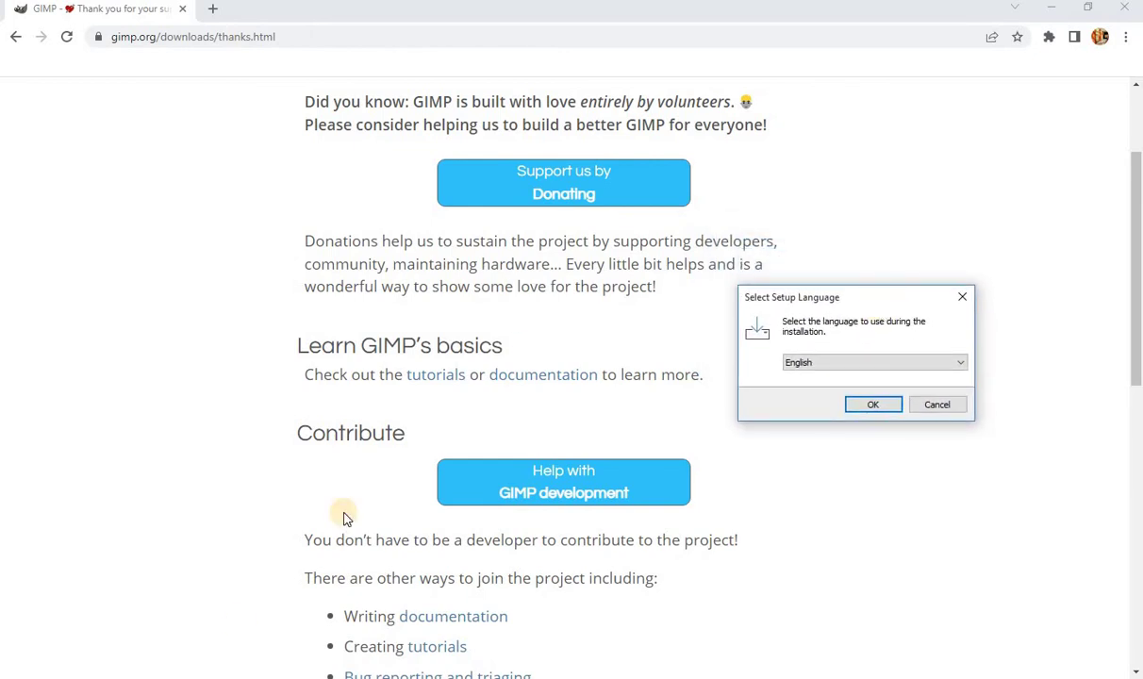
key(super)
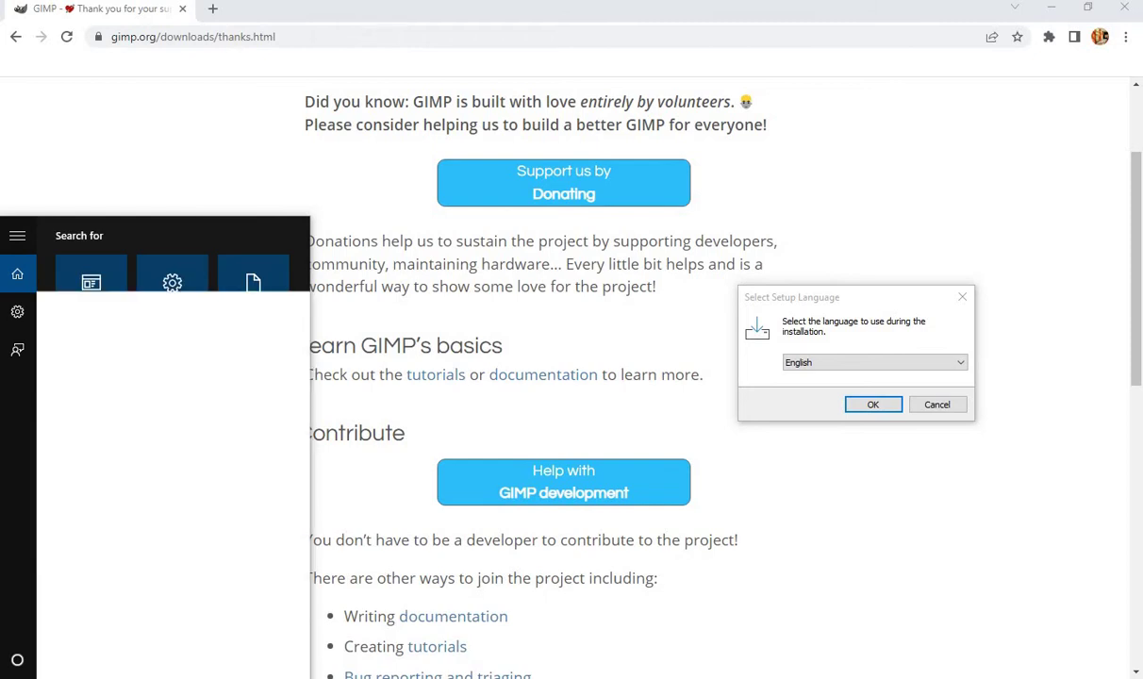
Step: Launch Notepad from the Start search and maximize its blank Untitled window
text(note)
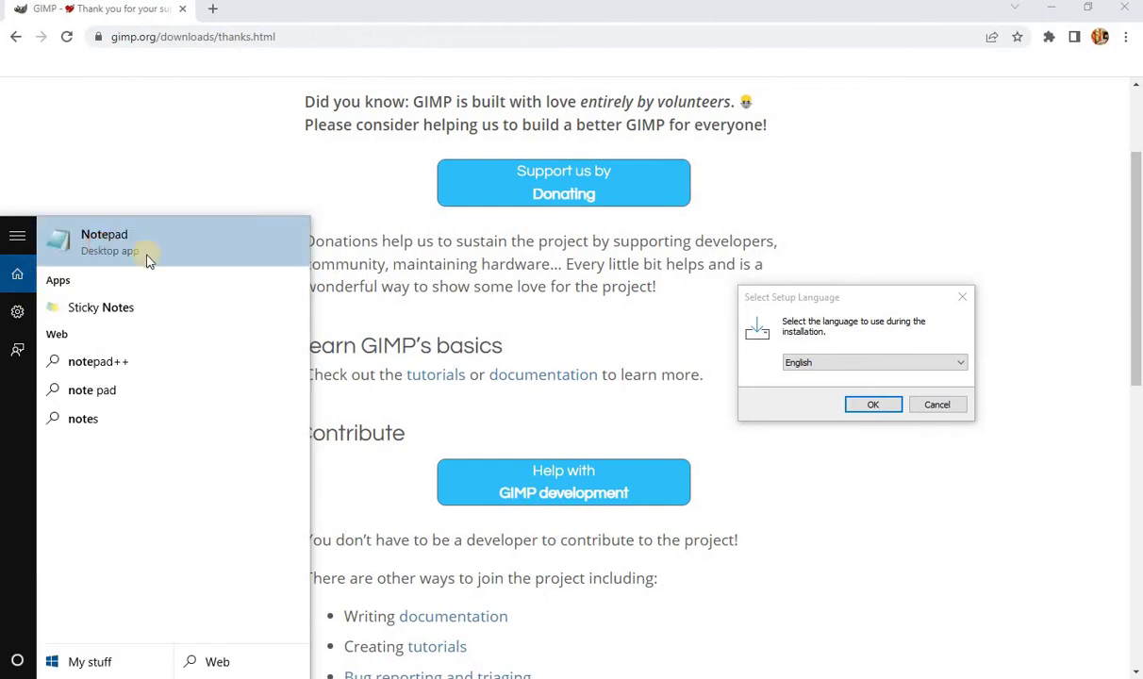
click(141, 247)
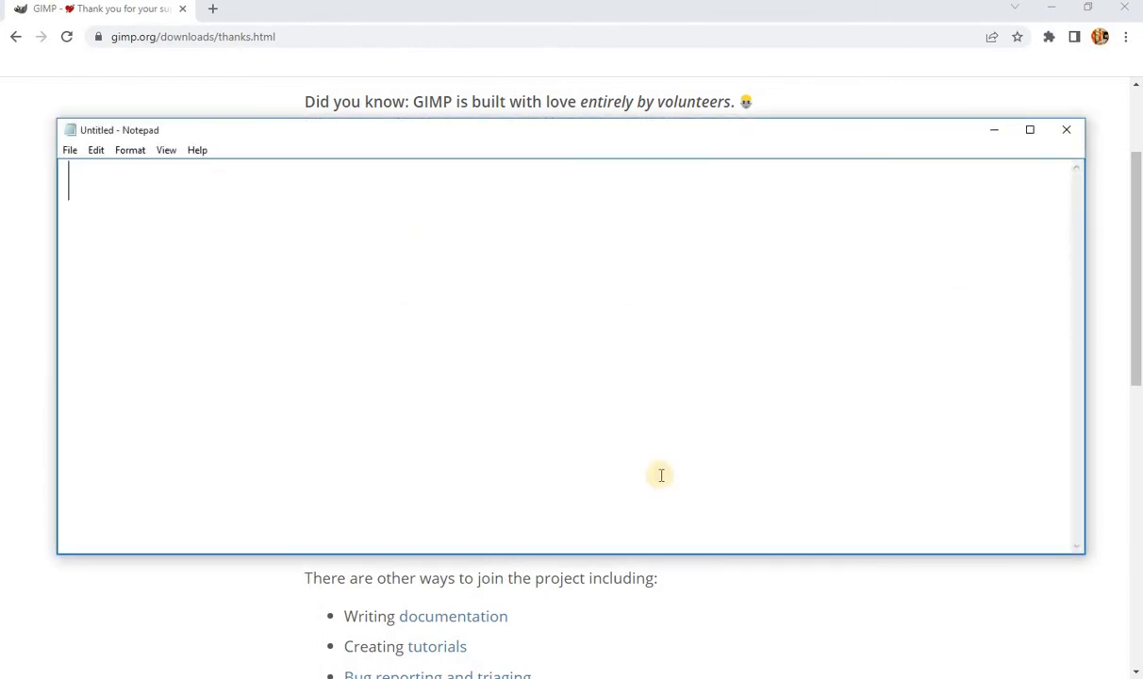
click(1029, 131)
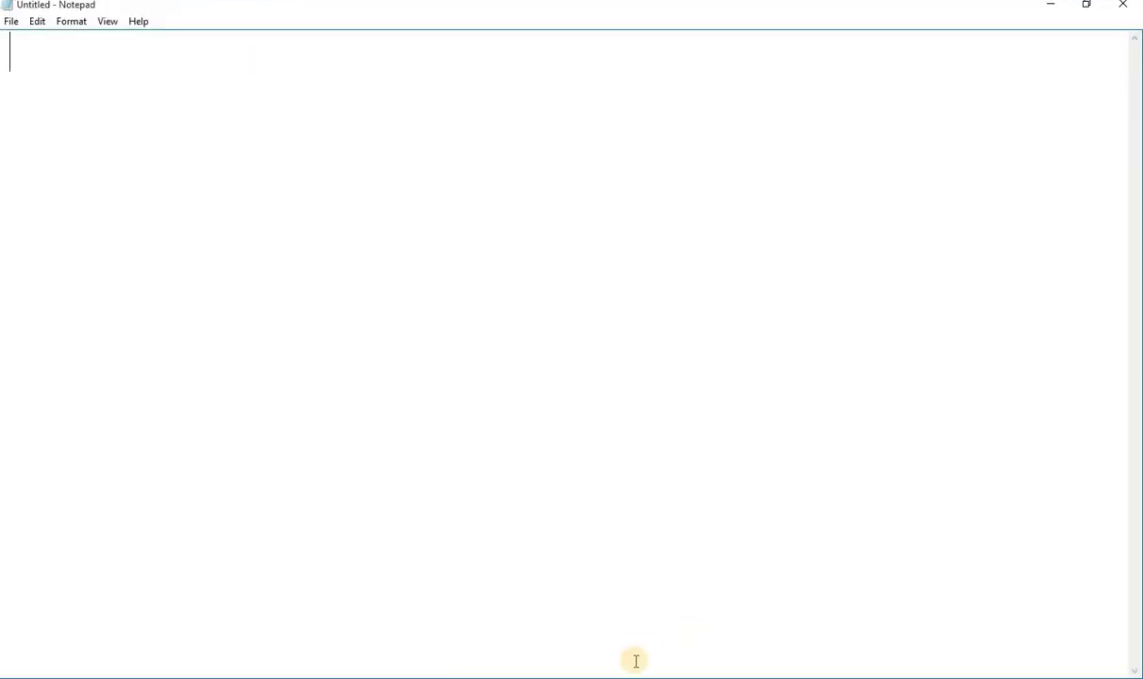
Step: Accept English as the setup language and begin installing GIMP into C:\Program Files\GIMP 2
mouse_move(876, 301)
mouse_down()
mouse_move(507, 197)
mouse_move(573, 197)
mouse_up()
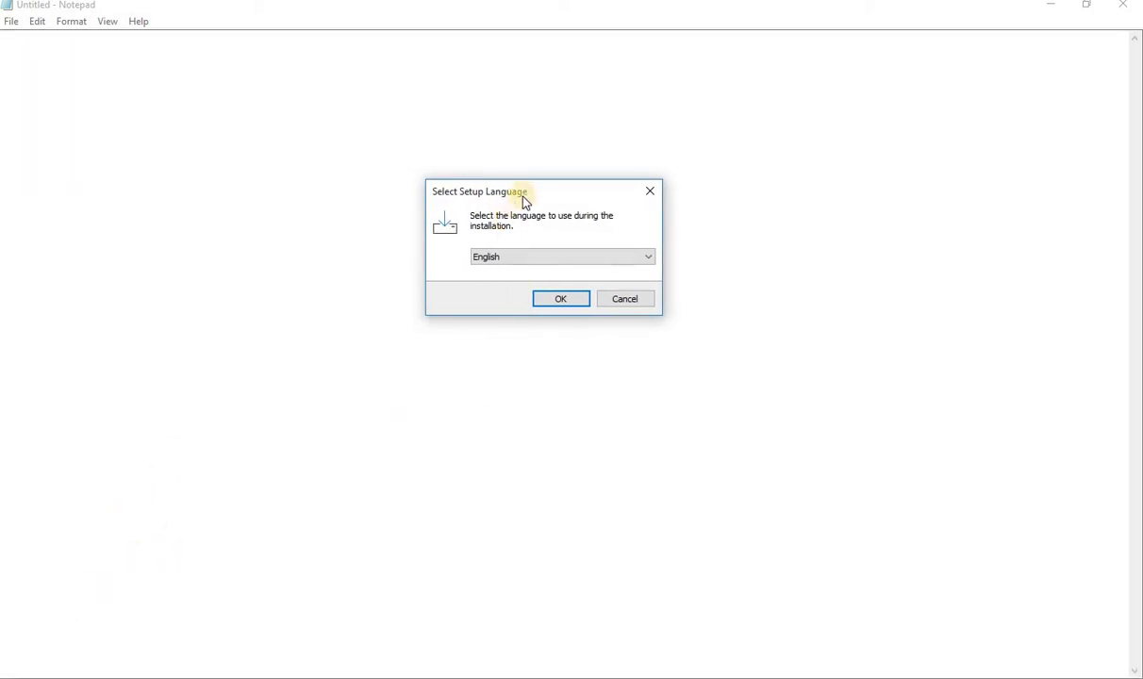
drag(525, 201, 608, 183)
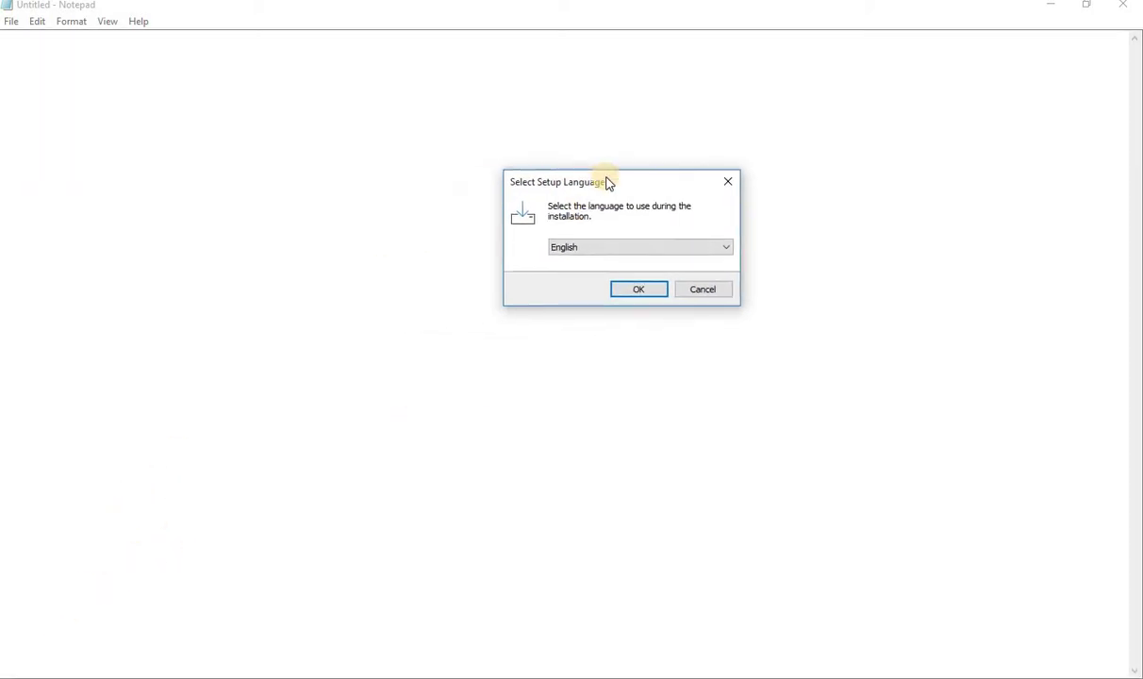
click(630, 298)
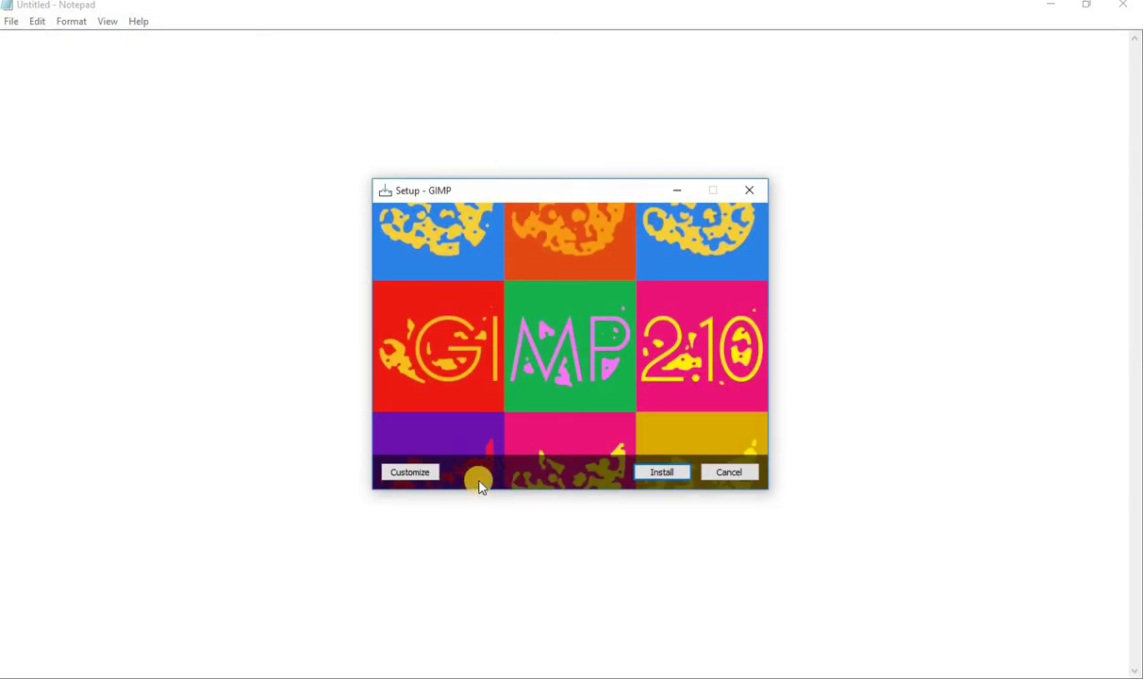
click(683, 478)
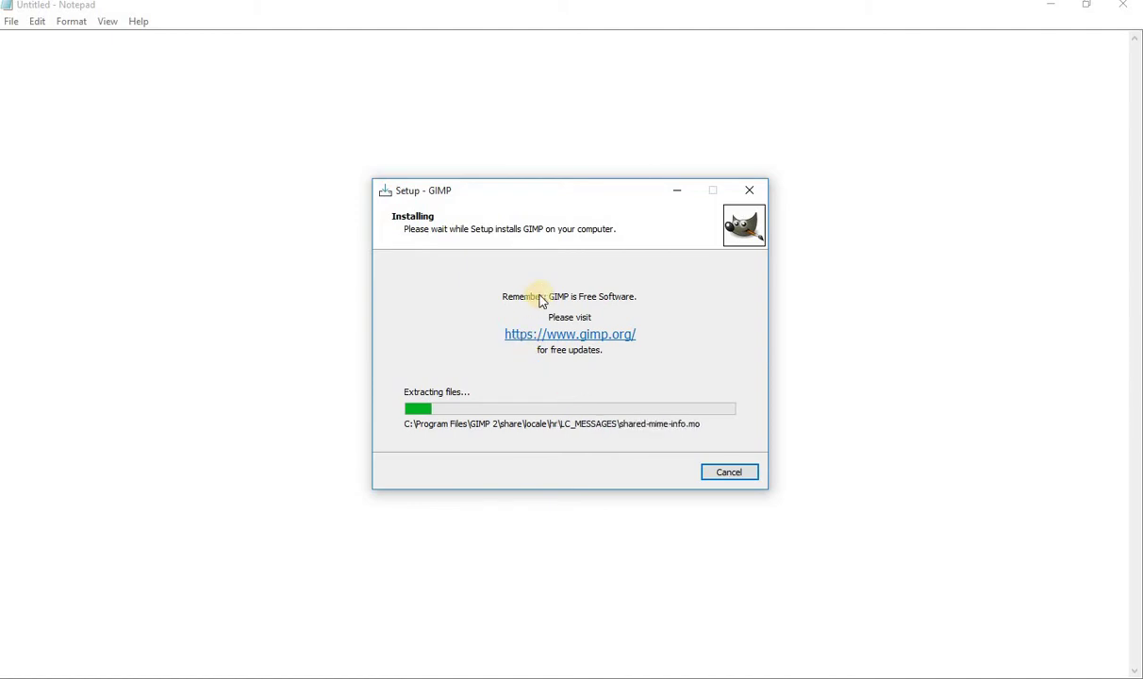
Step: Shift the Setup - GIMP window left while files extract into C:\Program Files\GIMP 2
drag(564, 200, 455, 196)
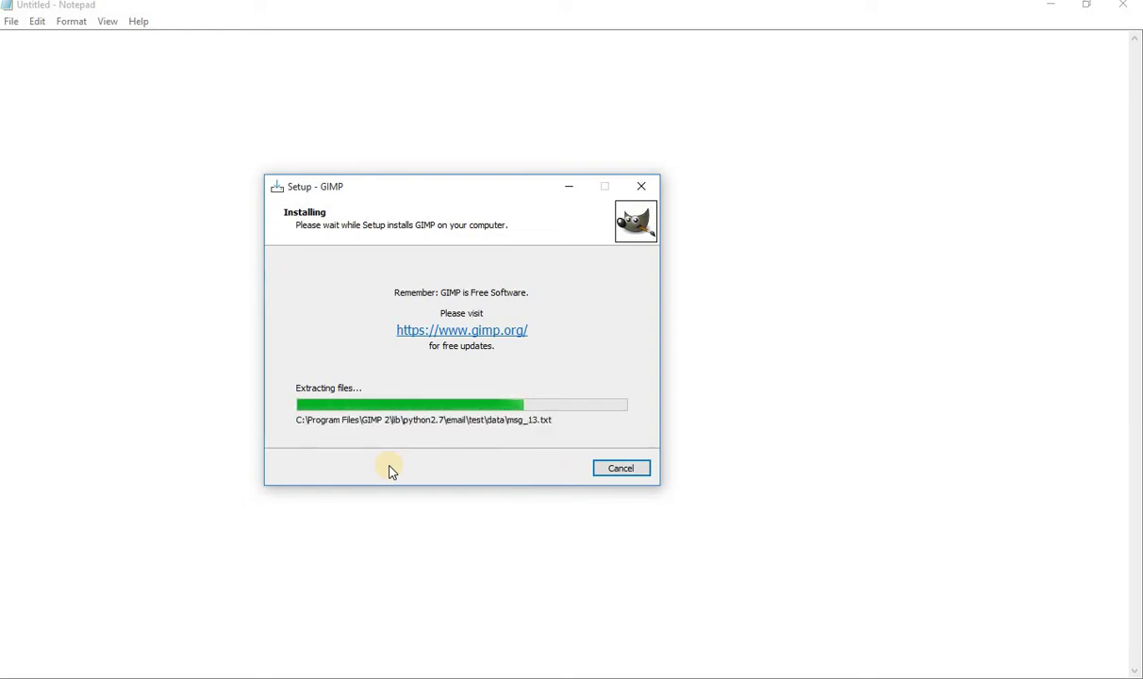
Step: Move the installer window up and right while installation runs through to the completion page
drag(556, 186, 641, 159)
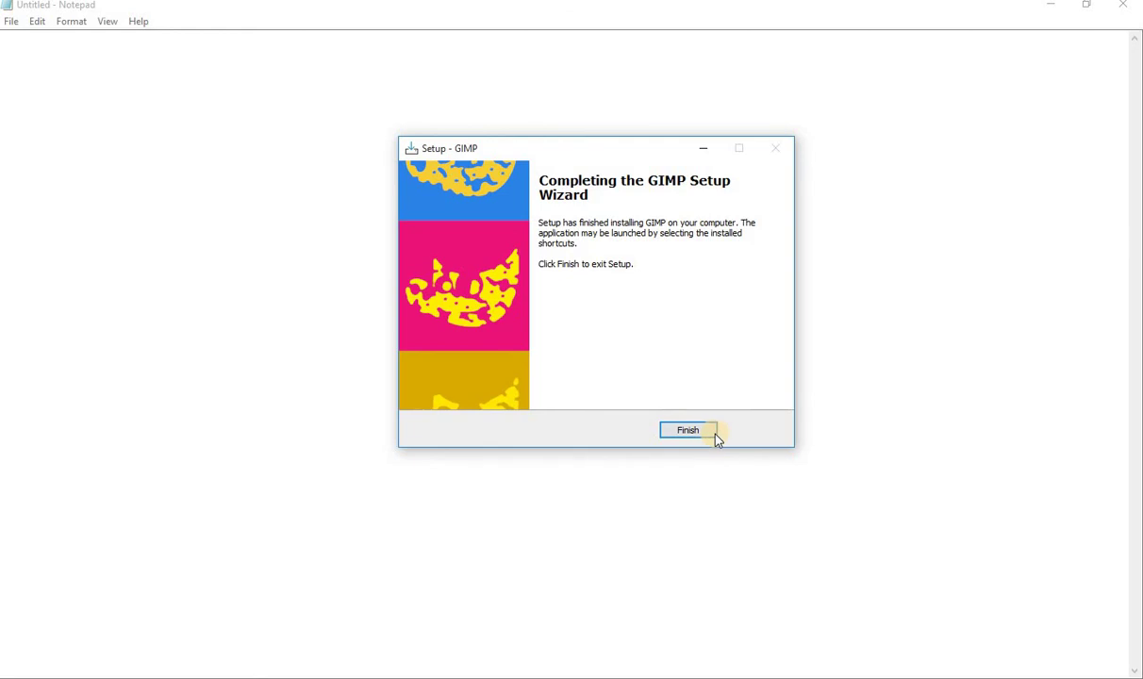
Step: Finish setup, then launch GIMP 2.10.30 by searching 'GIM' in the Start menu
click(712, 431)
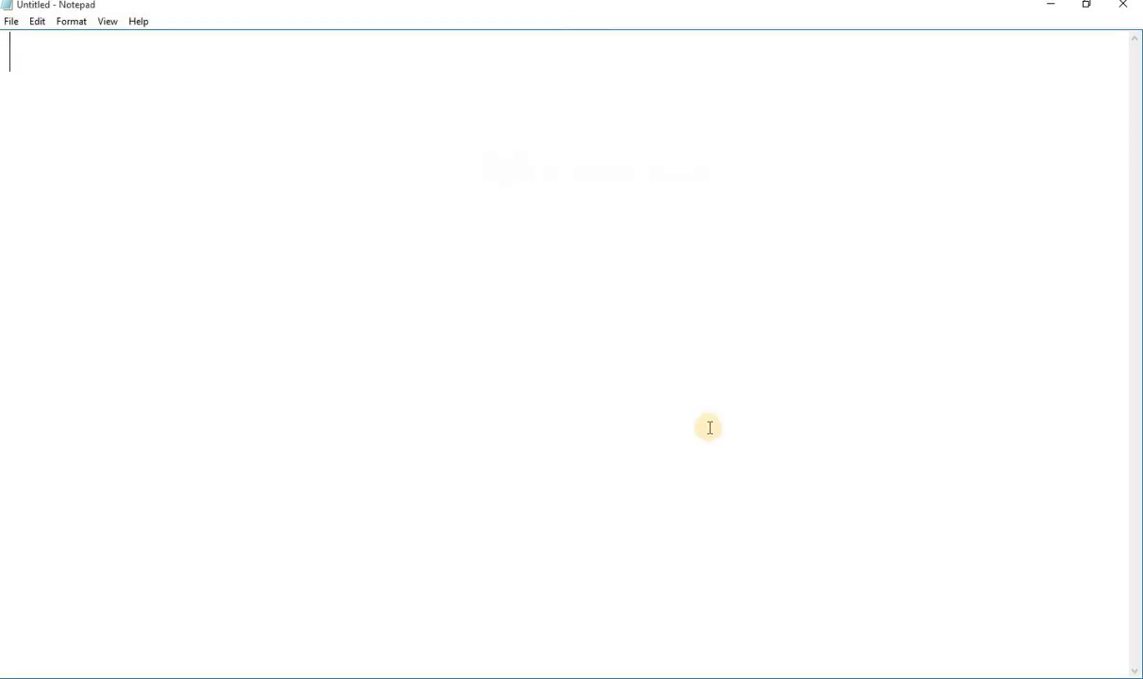
click(357, 207)
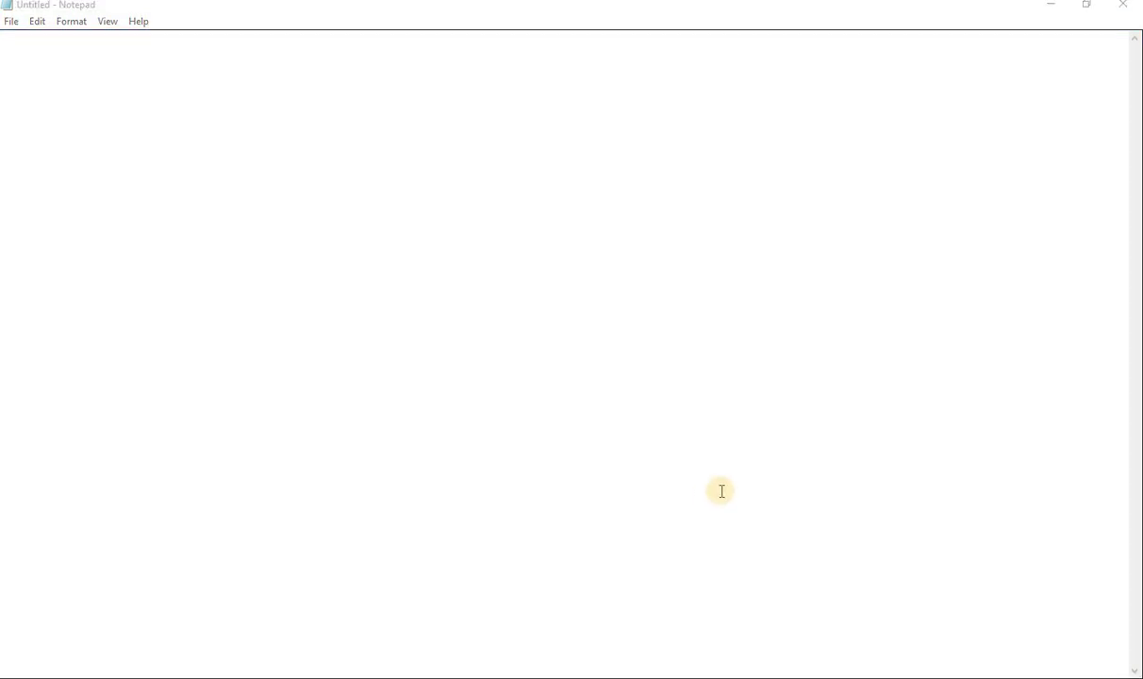
text(GIM)
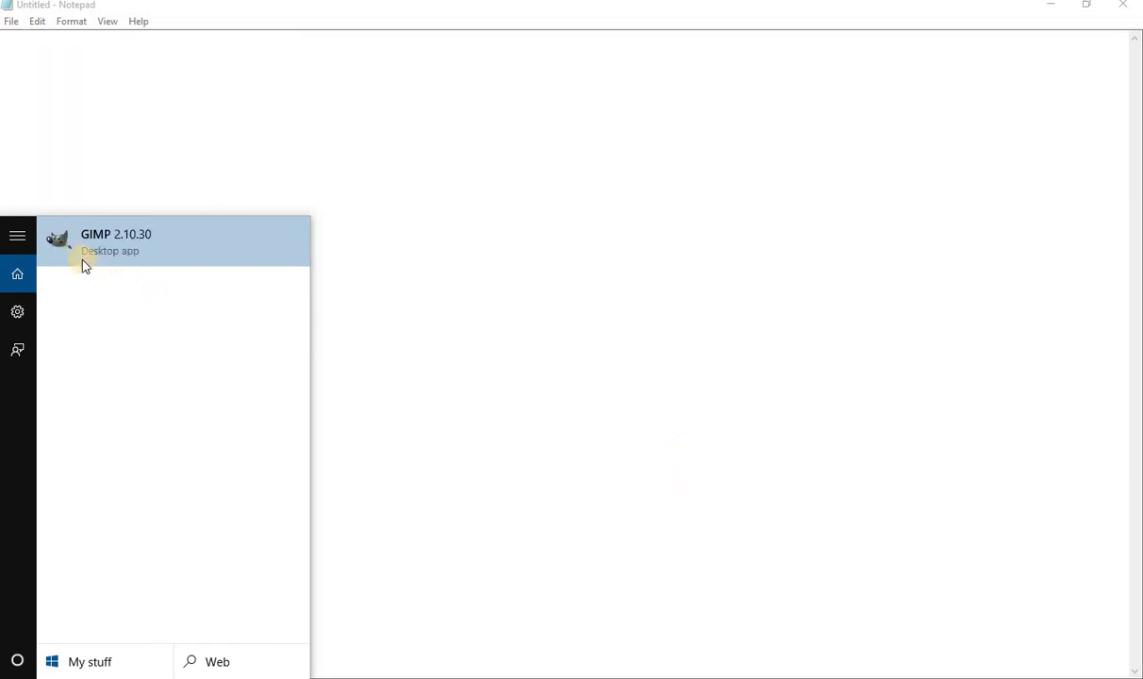
click(139, 248)
click(177, 247)
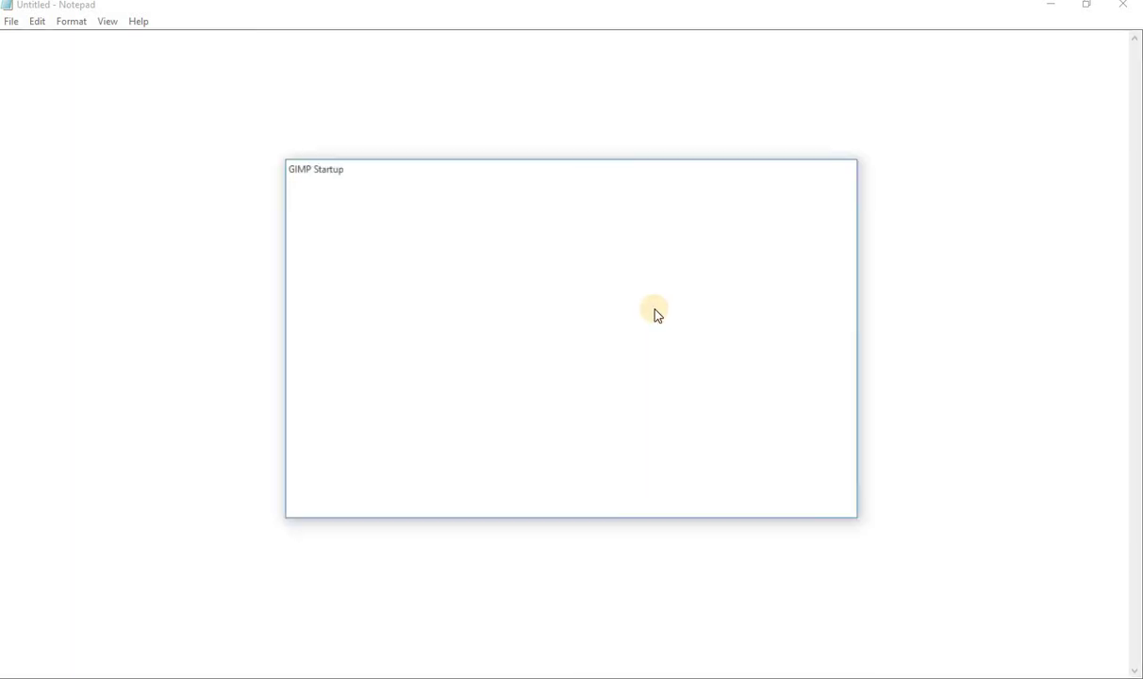
Step: Drag the GIMP startup splash slightly up and left while GIMP finishes loading
click(684, 159)
drag(684, 158, 677, 136)
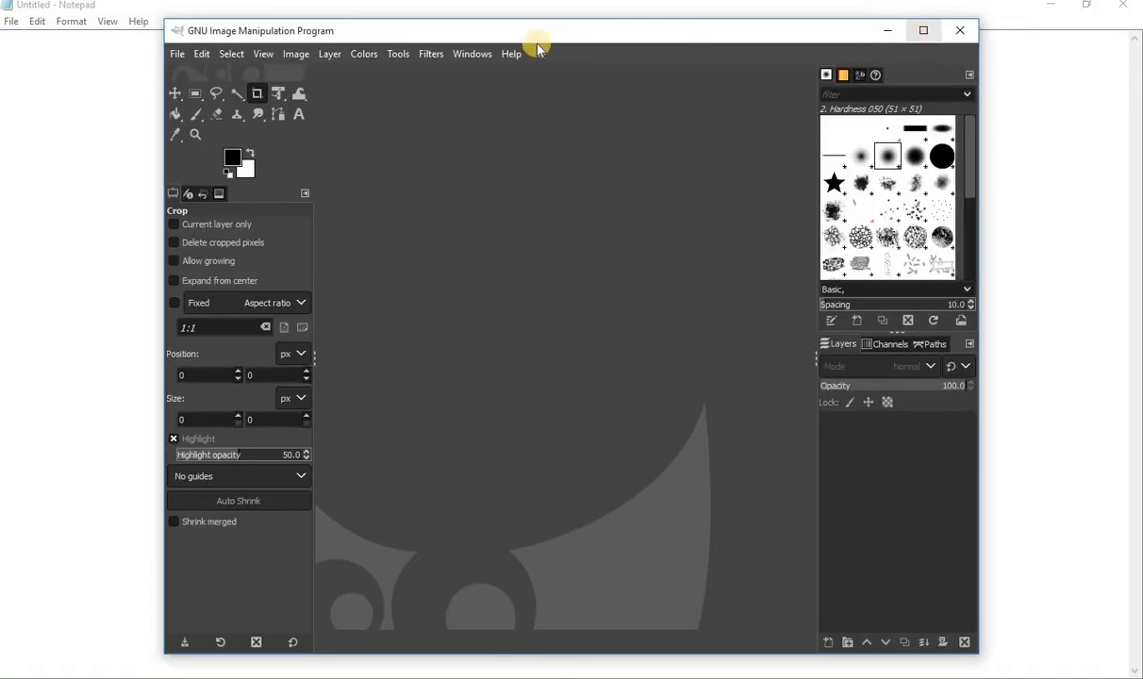
Step: Maximize the GIMP main window so it fills the whole screen
click(923, 31)
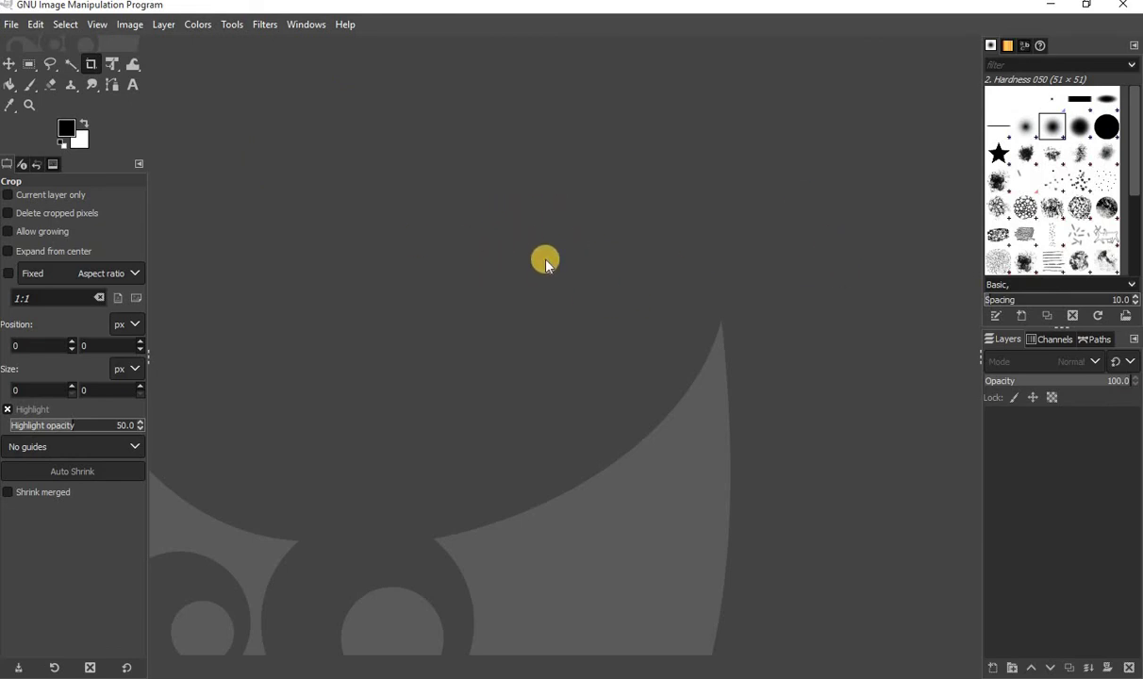
click(551, 215)
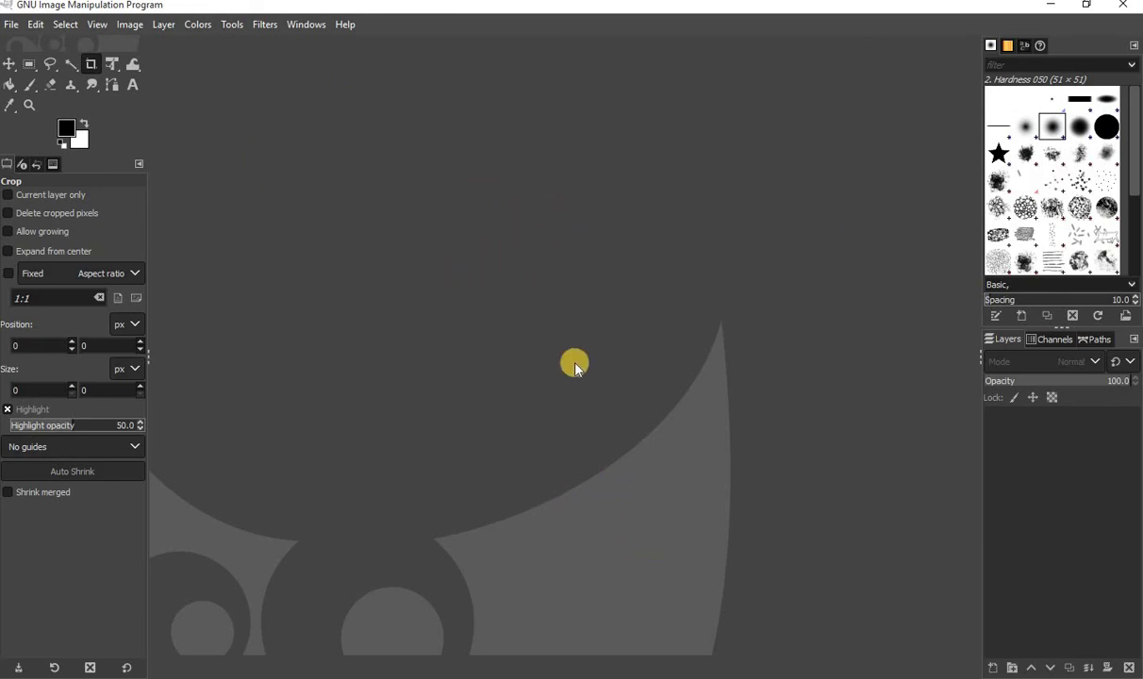